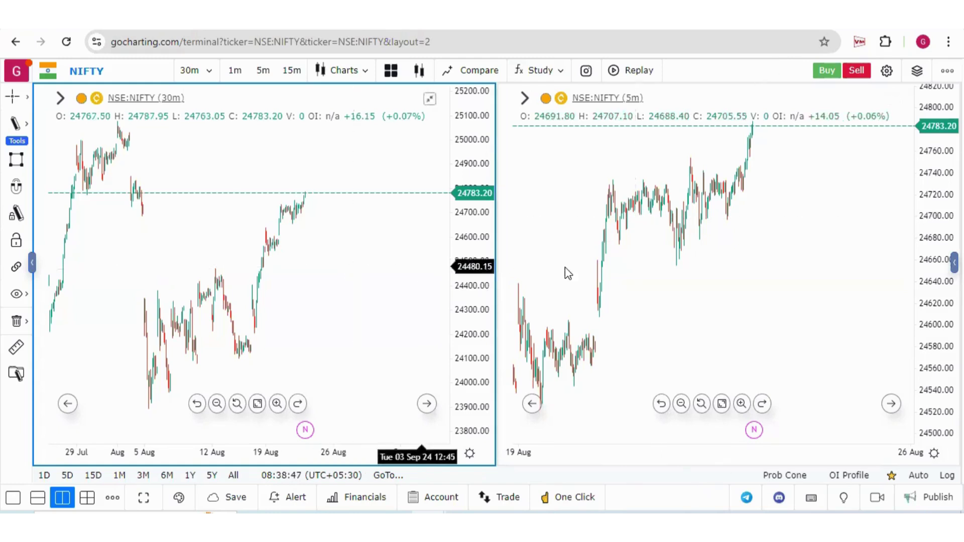
- Turn on drawing sync in the layout options and draw a trial rectangle zone on the 30m chart
left_click(114, 501)
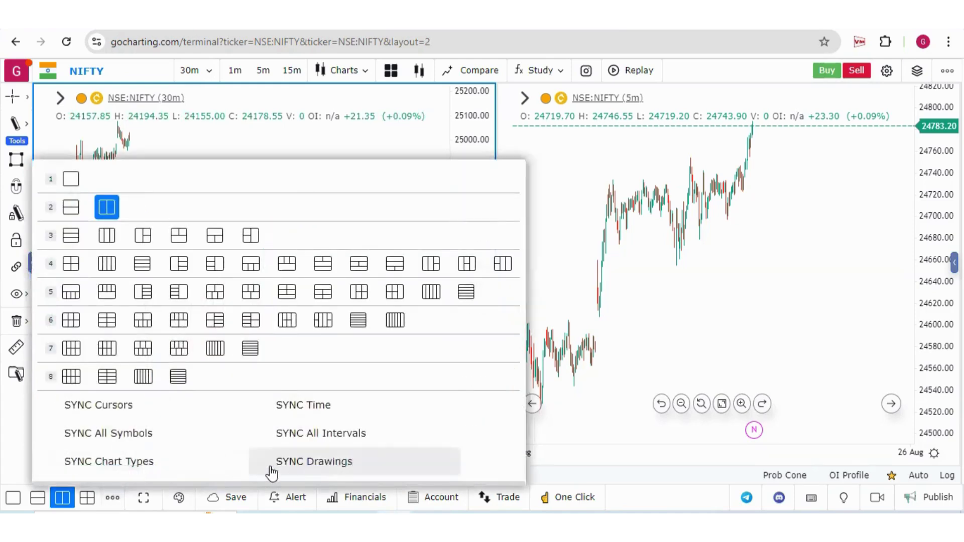
left_click(301, 462)
left_click(623, 312)
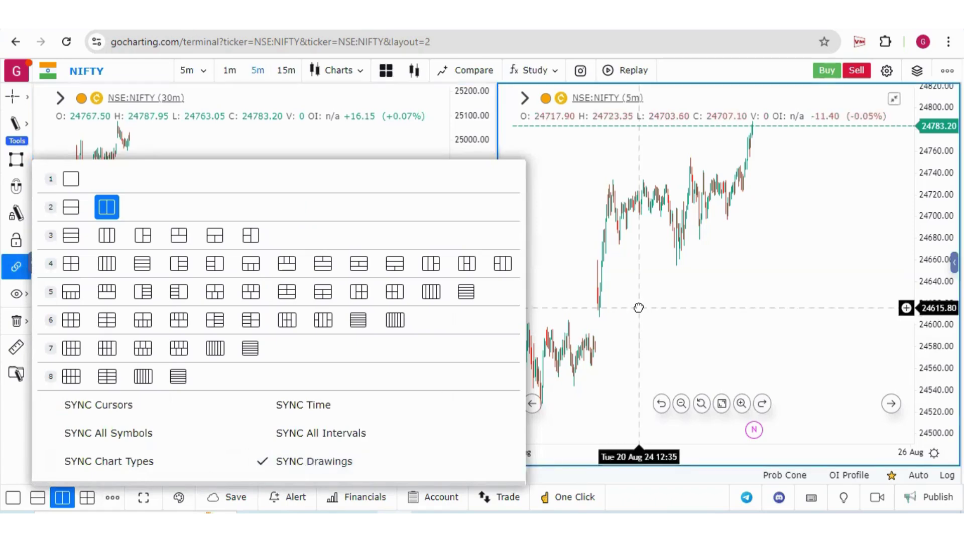
left_click(16, 159)
mouse_move(237, 260)
left_mouse_down()
mouse_move(323, 308)
mouse_move(282, 190)
mouse_move(292, 215)
left_mouse_up()
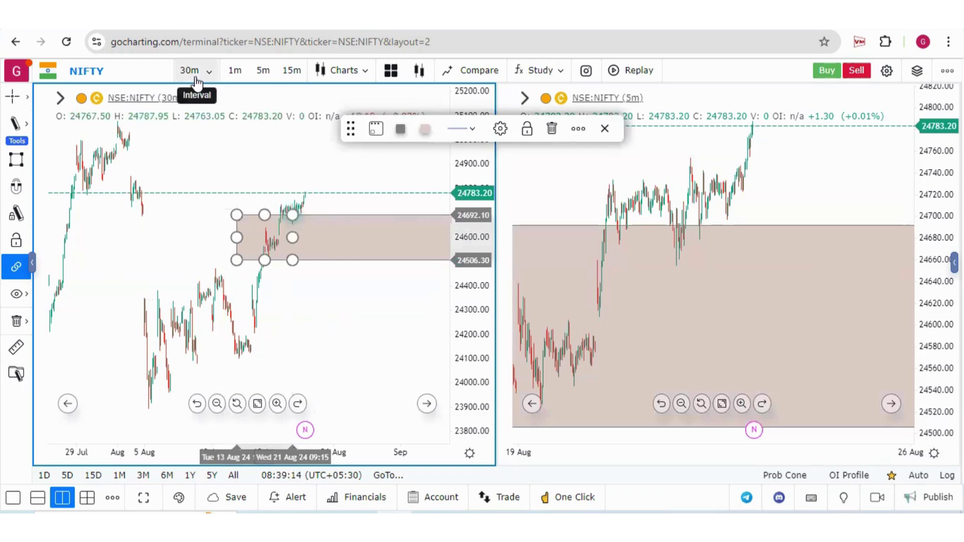
left_click(835, 168)
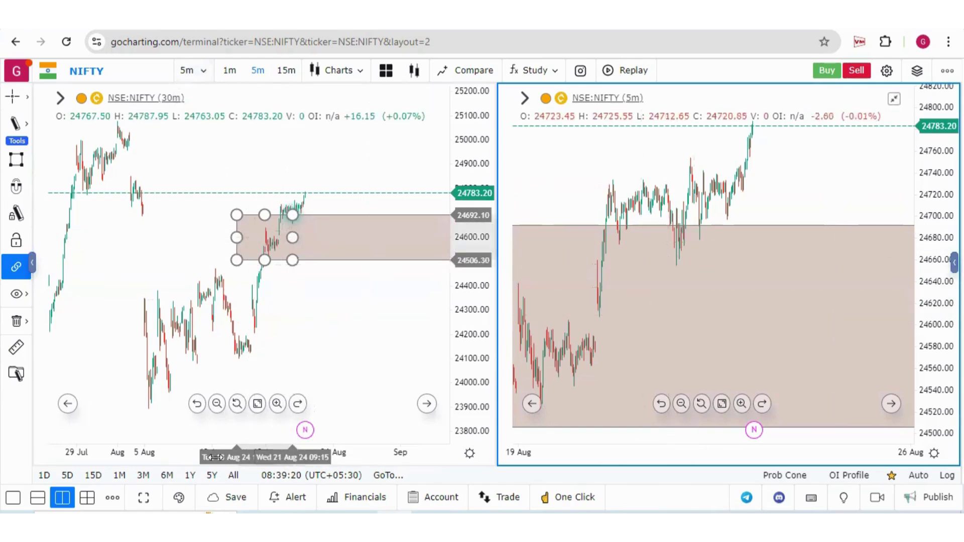
- Link drawings across the layout and draw the 24602–24692 rectangle zone on the 30m chart
left_click(110, 500)
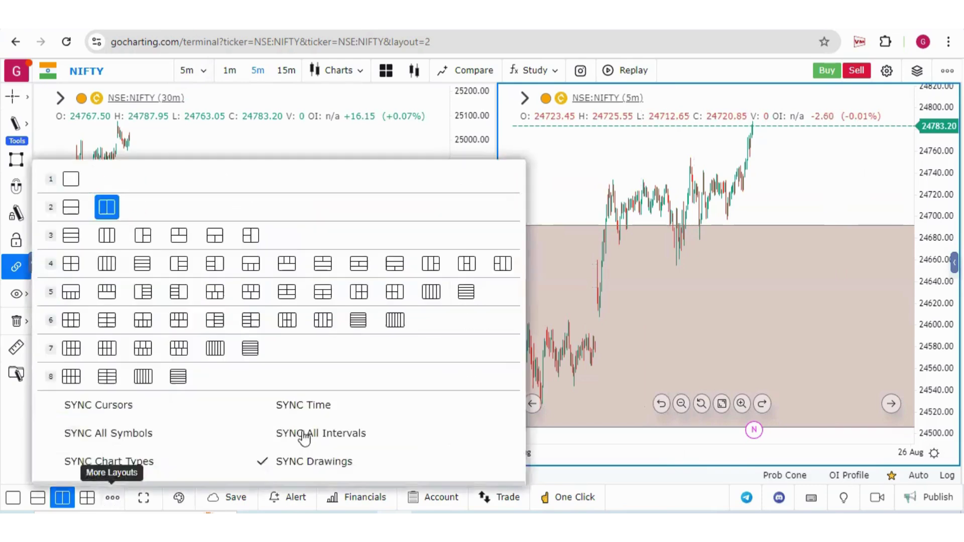
left_click(312, 144)
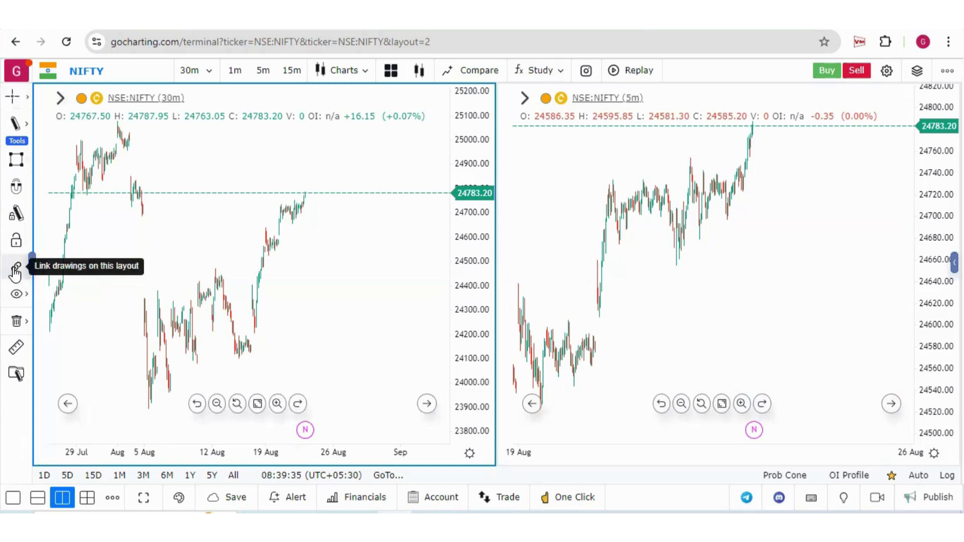
left_click(15, 271)
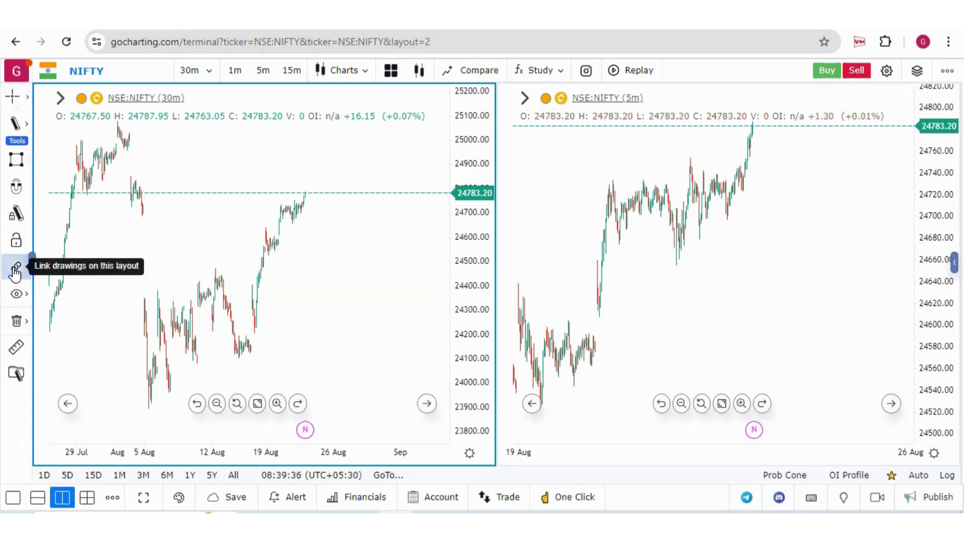
left_click(19, 160)
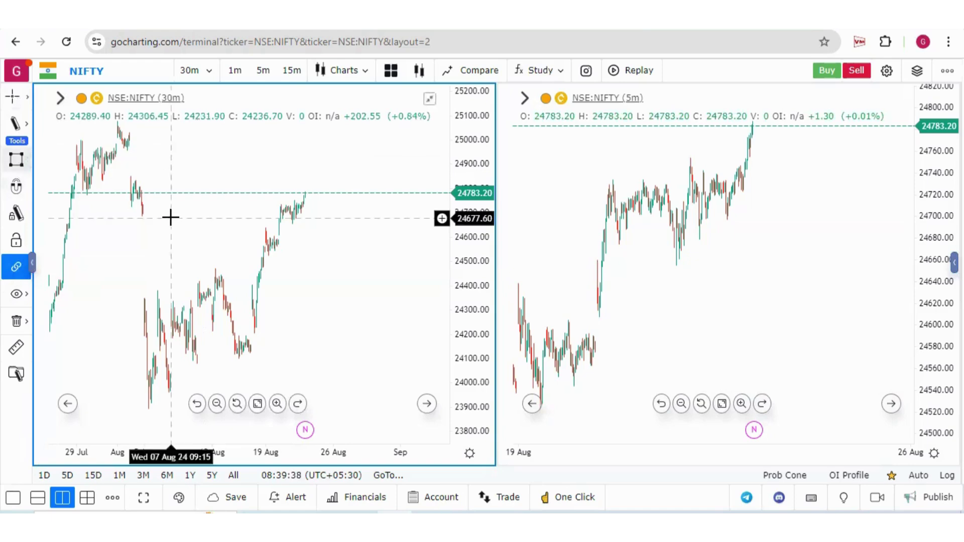
left_click(252, 237)
left_click(271, 215)
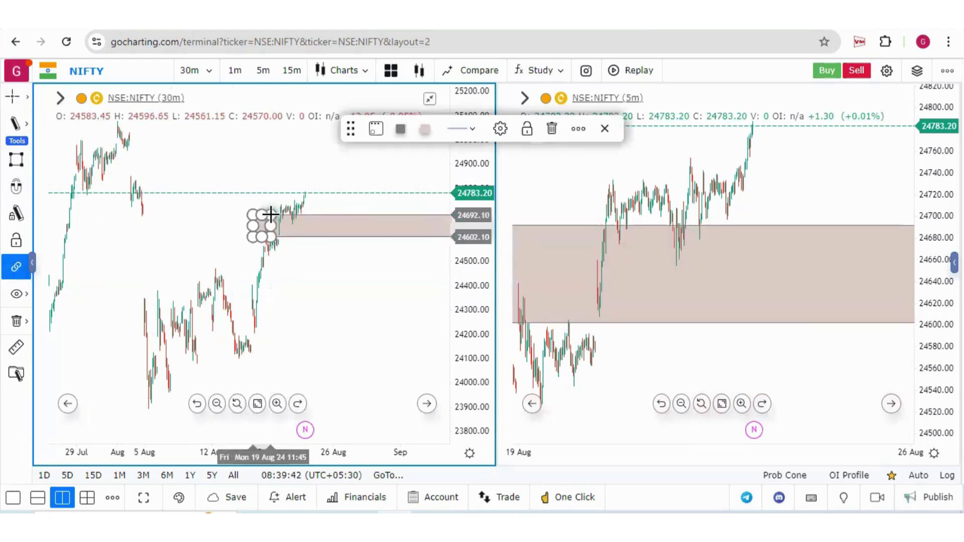
left_click(353, 281)
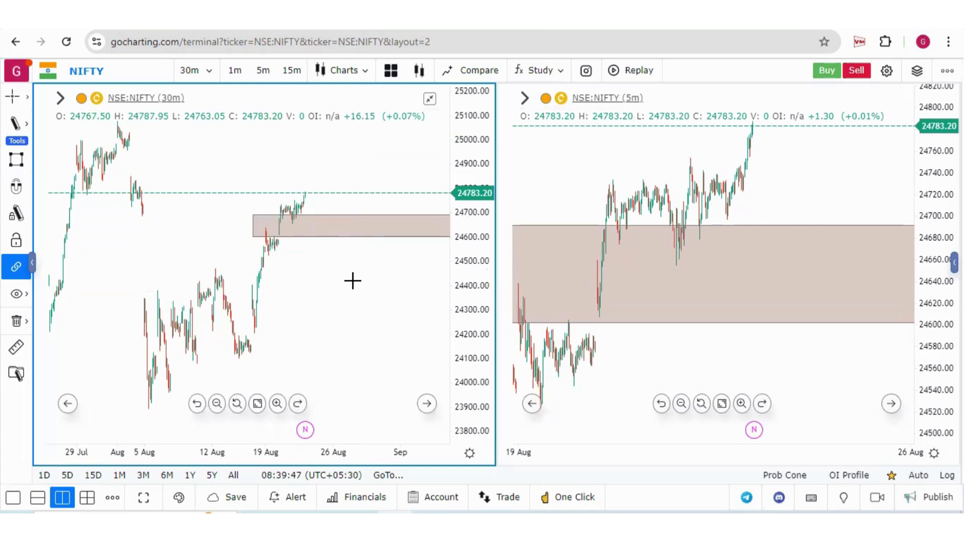
right_click(306, 217)
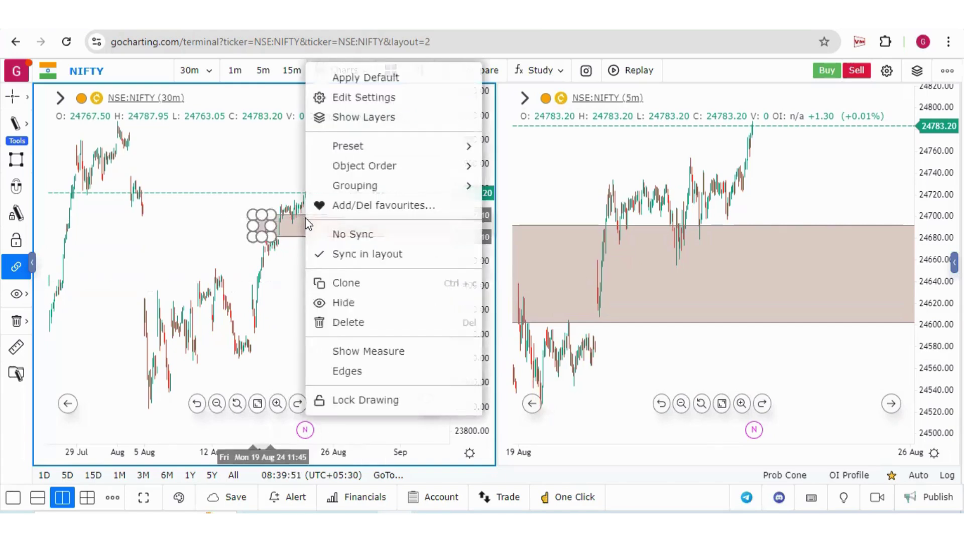
left_click(340, 236)
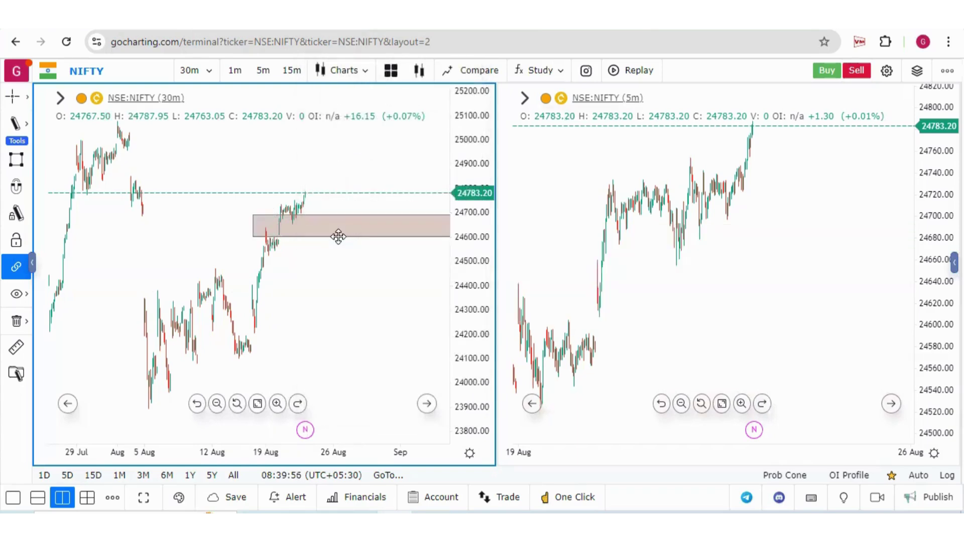
right_click(272, 214)
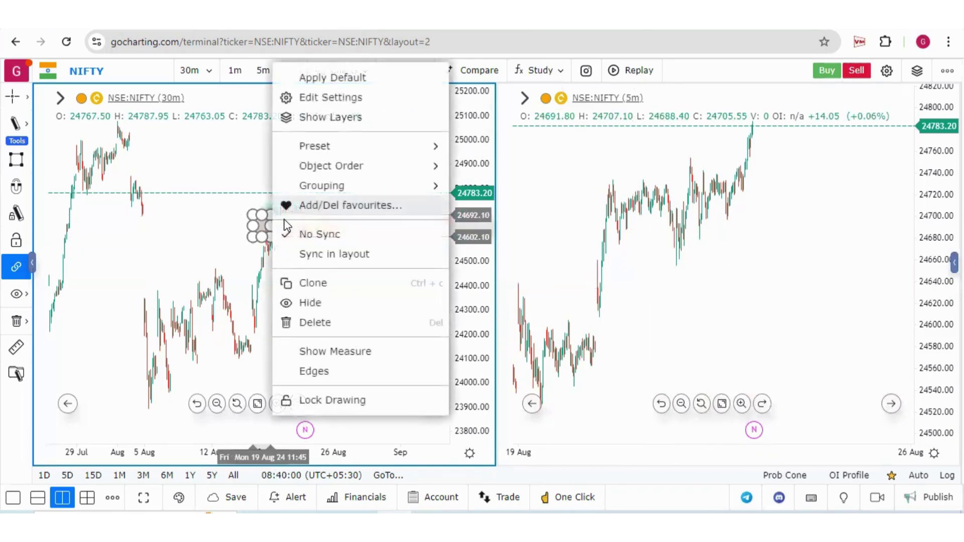
left_click(316, 256)
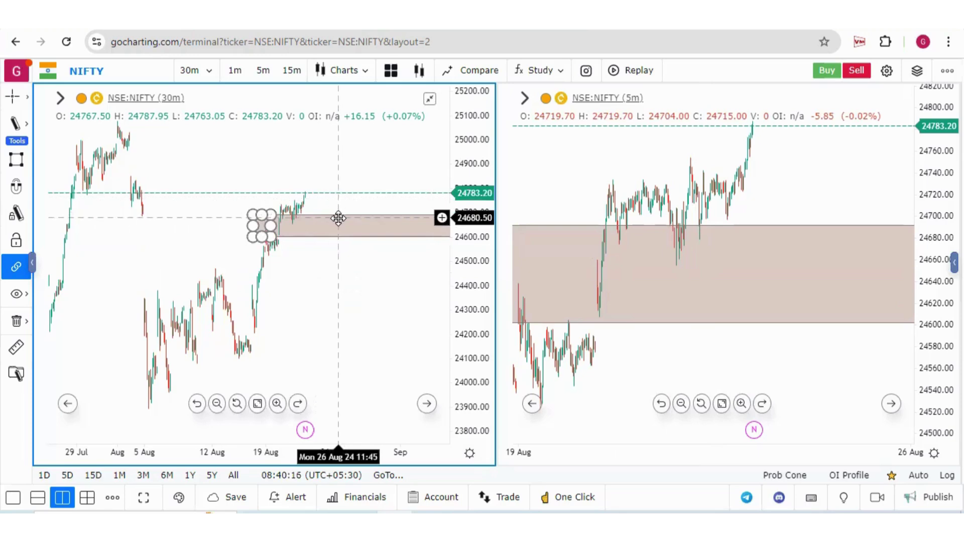
- Give the zone rectangle the text label 'nifty' in its settings, then zoom out the 5m chart
right_click(338, 219)
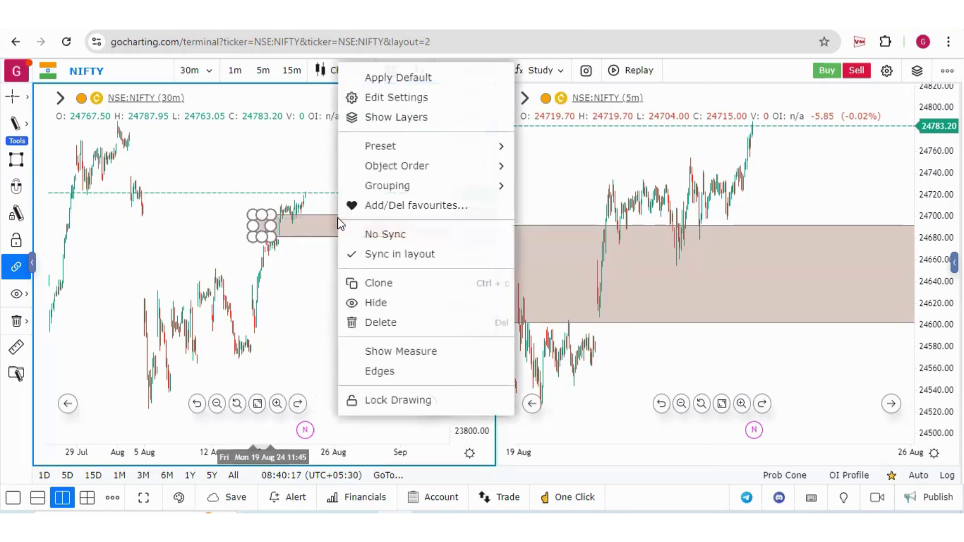
left_click(385, 98)
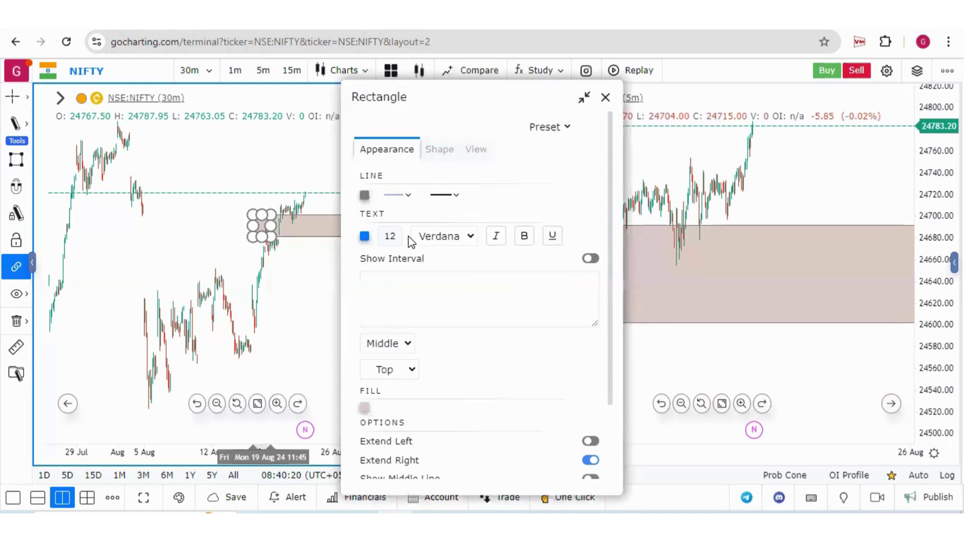
left_click(426, 291)
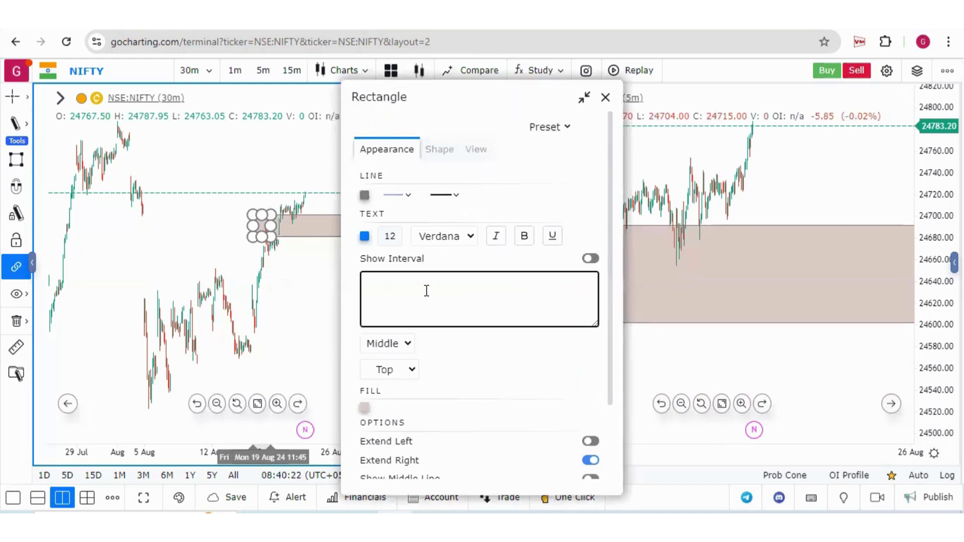
type("nifty")
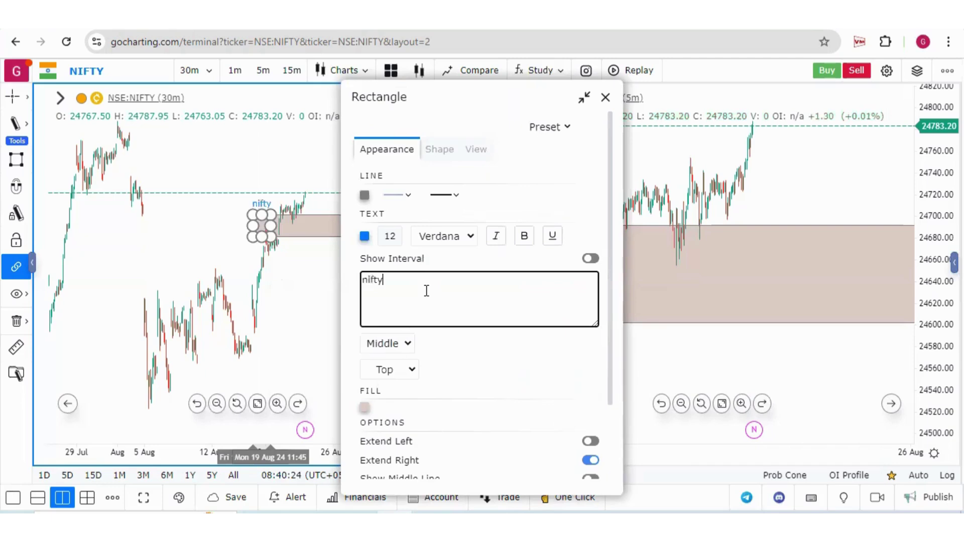
left_click(264, 289)
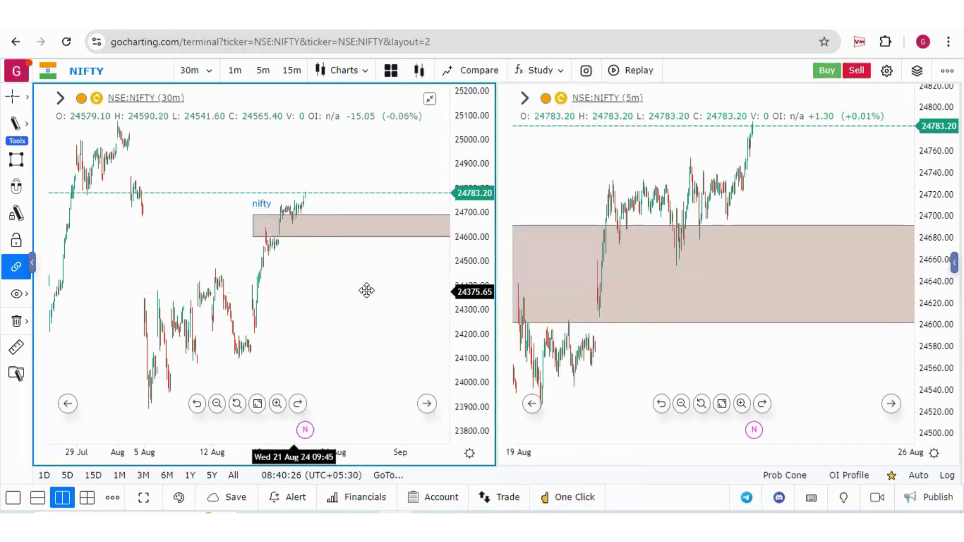
left_click(682, 403)
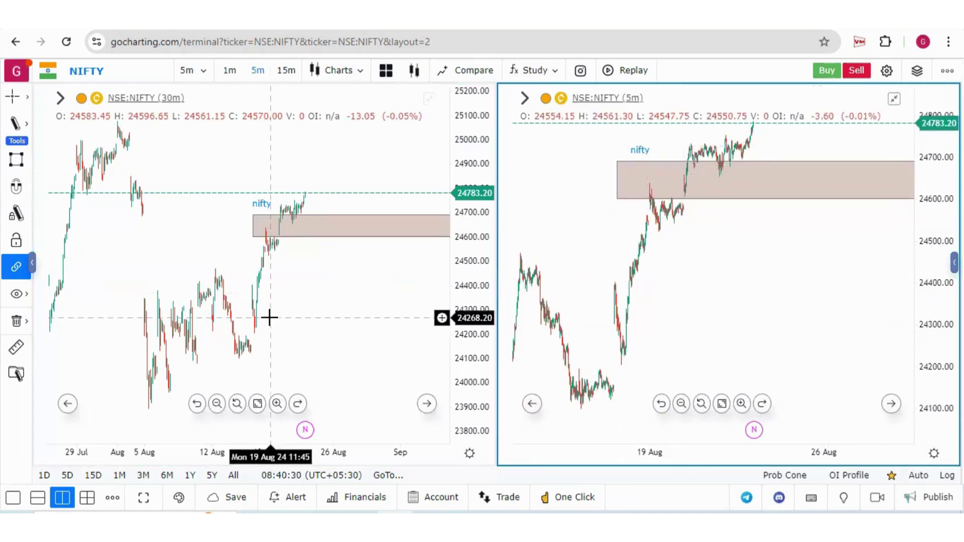
- Lock the zone rectangle on the 30m chart in place
left_click(295, 227)
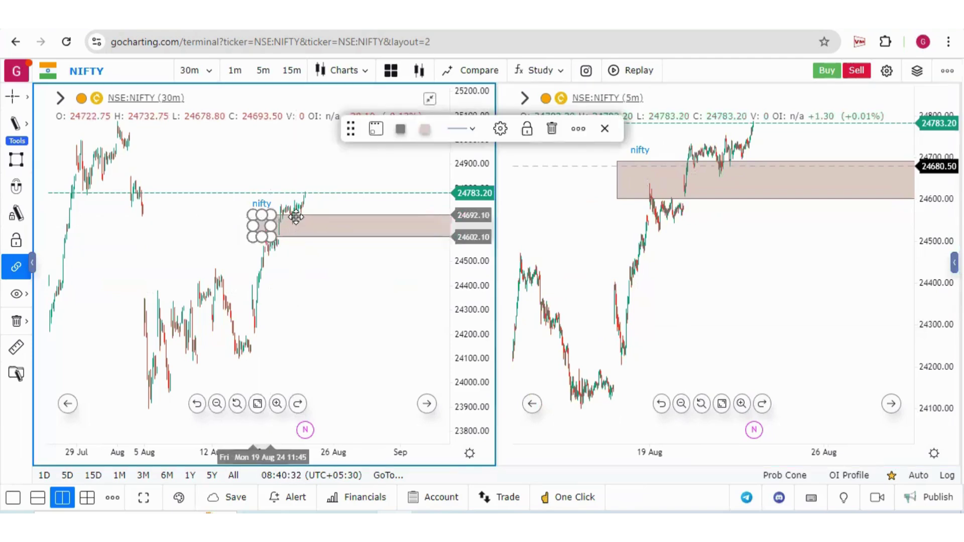
left_click(528, 129)
left_click(376, 274)
left_click_drag(377, 273, 366, 245)
- Fill the zone rectangle light green (B8E986)
left_click(791, 161)
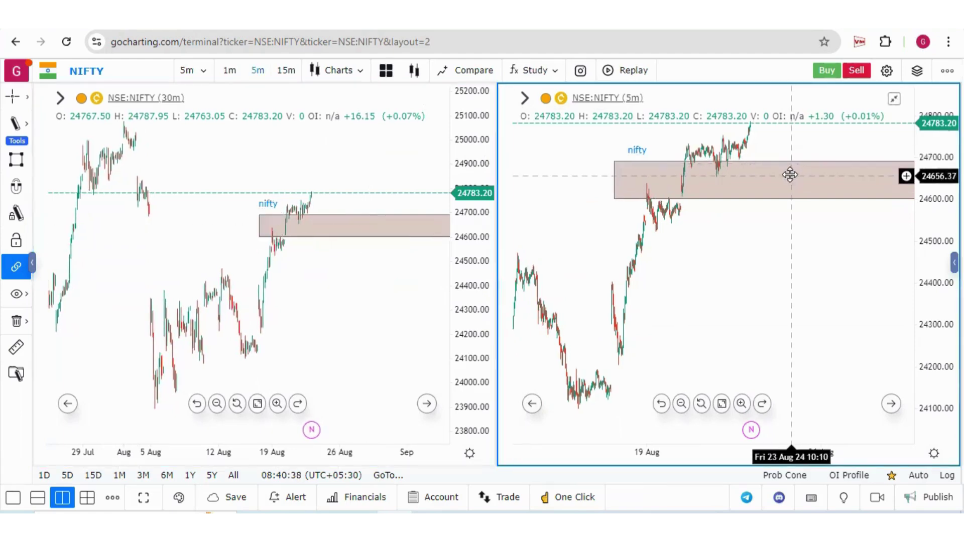
left_click(339, 228)
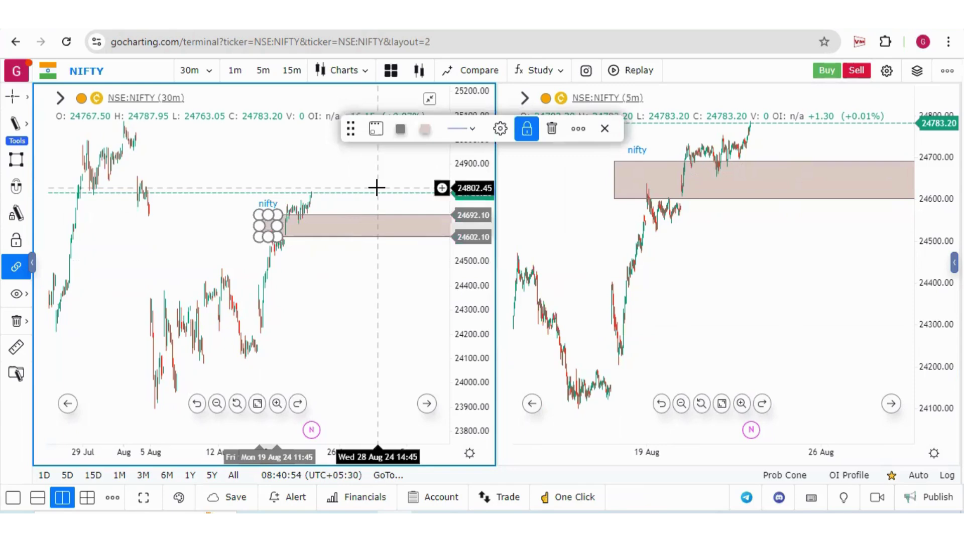
left_click(426, 131)
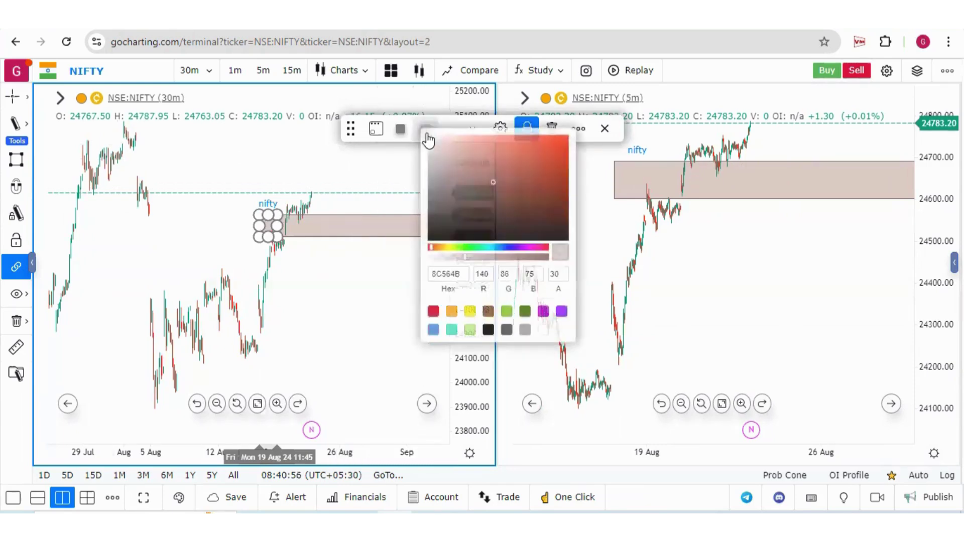
left_click(470, 328)
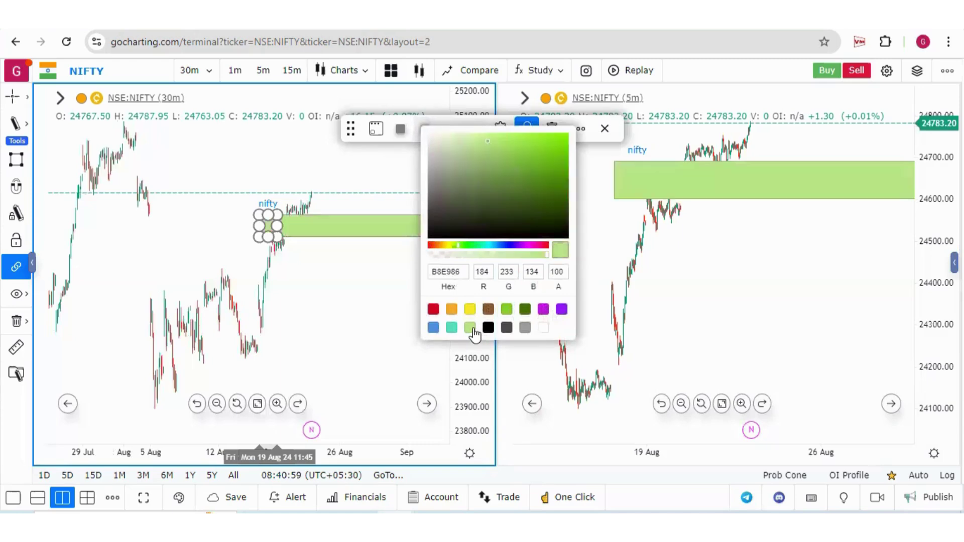
- Apply grey to the zone, deselect it on the 30-minute chart, and select it on the 5-minute chart
left_click(525, 329)
left_click(697, 268)
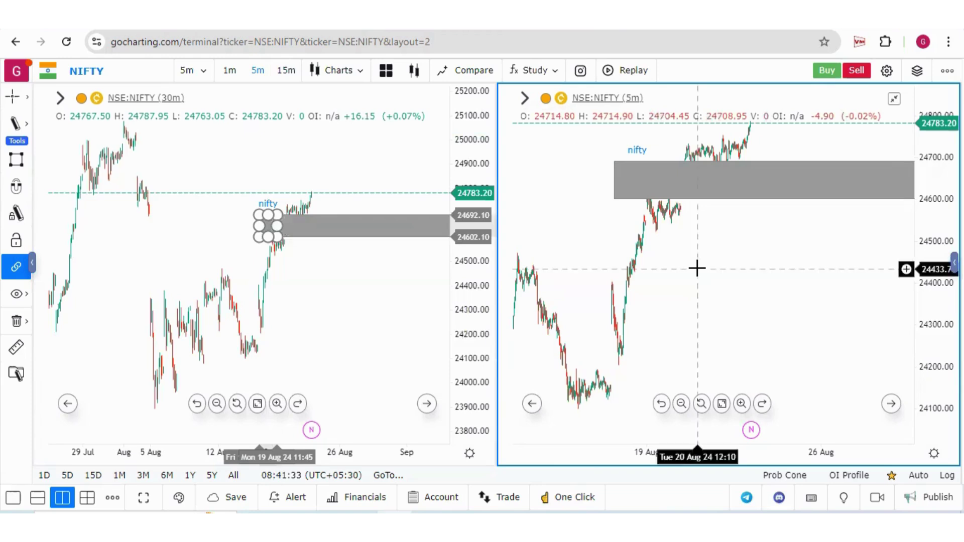
left_click(334, 319)
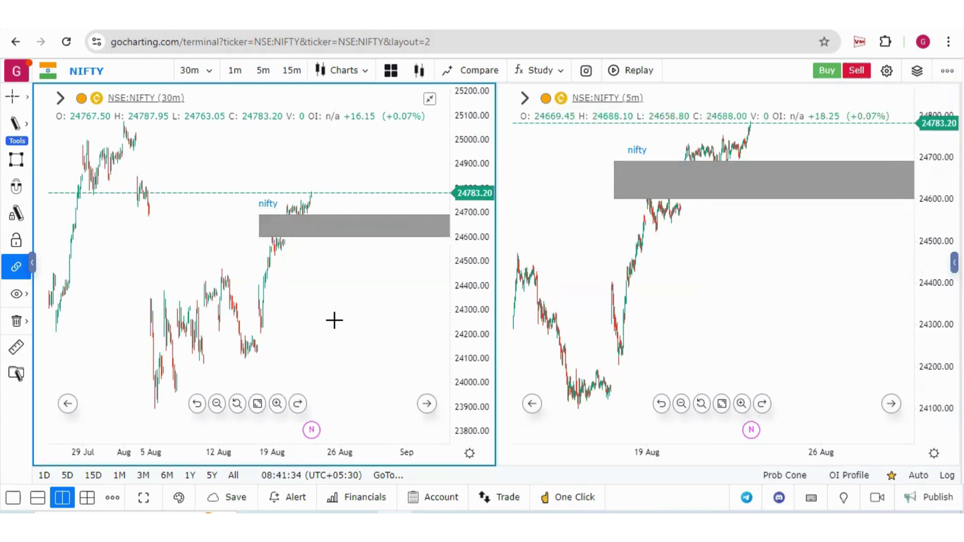
left_click(312, 204)
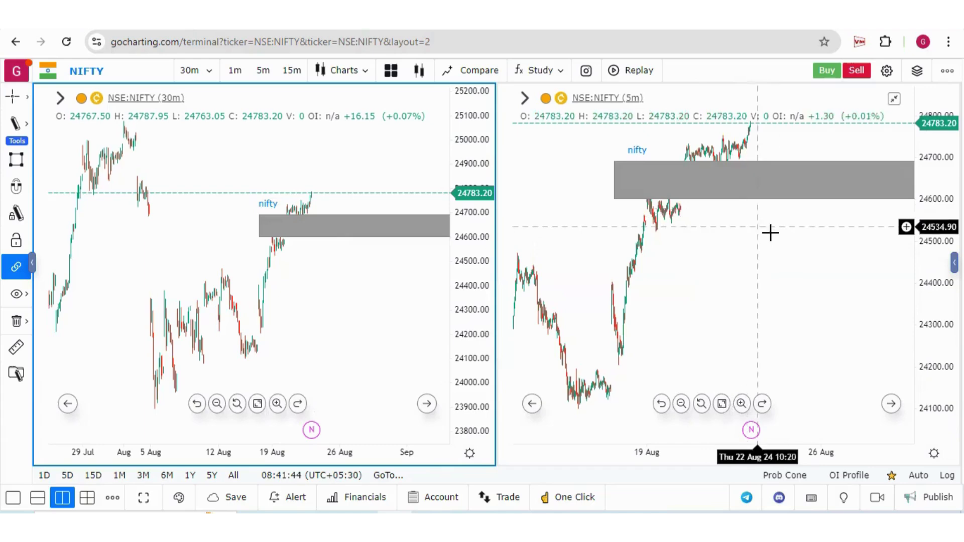
left_click(751, 175)
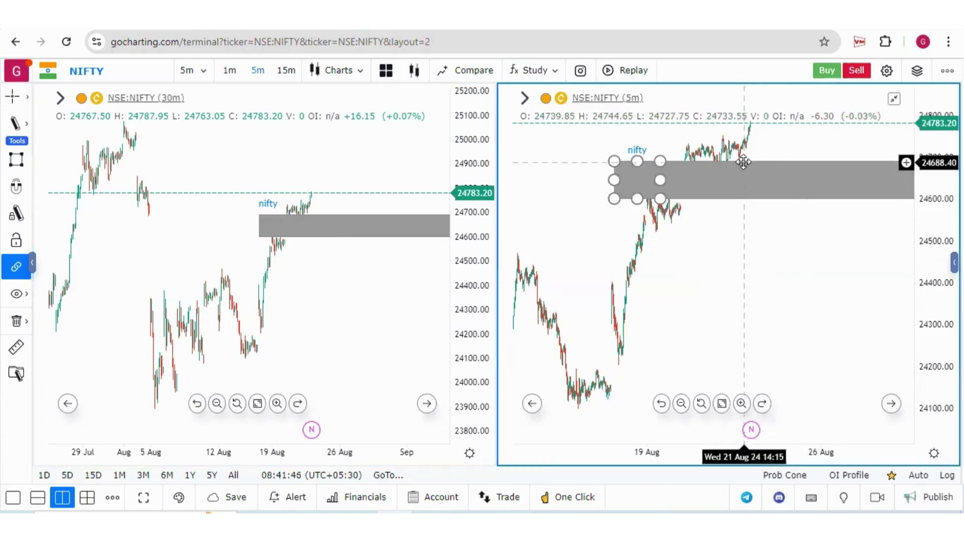
- Send the 5-minute chart's grey zone to the back with Object Order, then deselect it
right_click(746, 171)
mouse_move(749, 171)
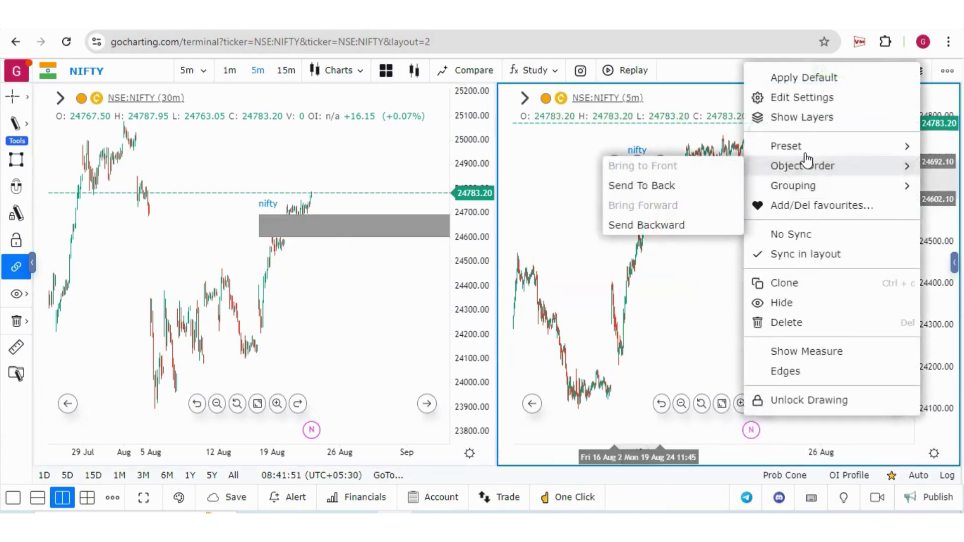
left_click(638, 185)
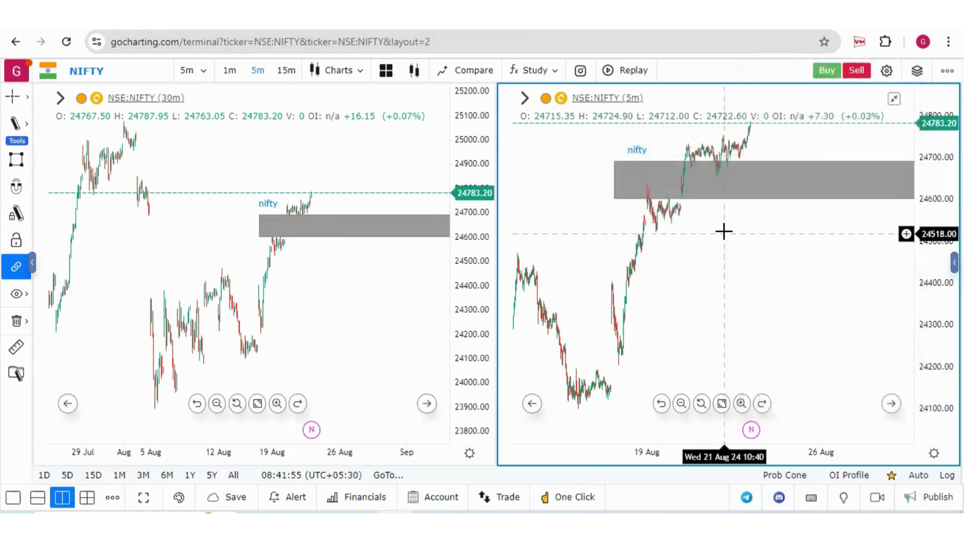
left_click(764, 293)
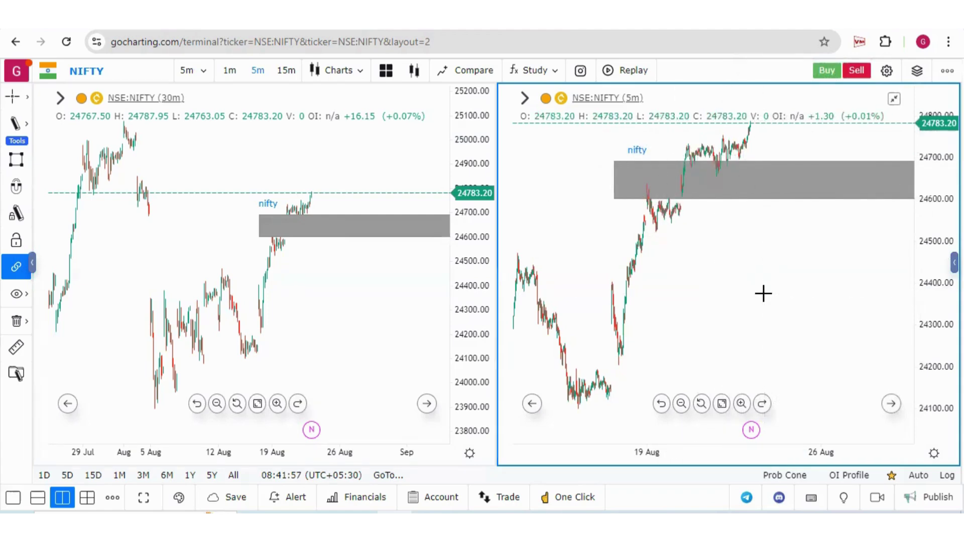
left_click(313, 246)
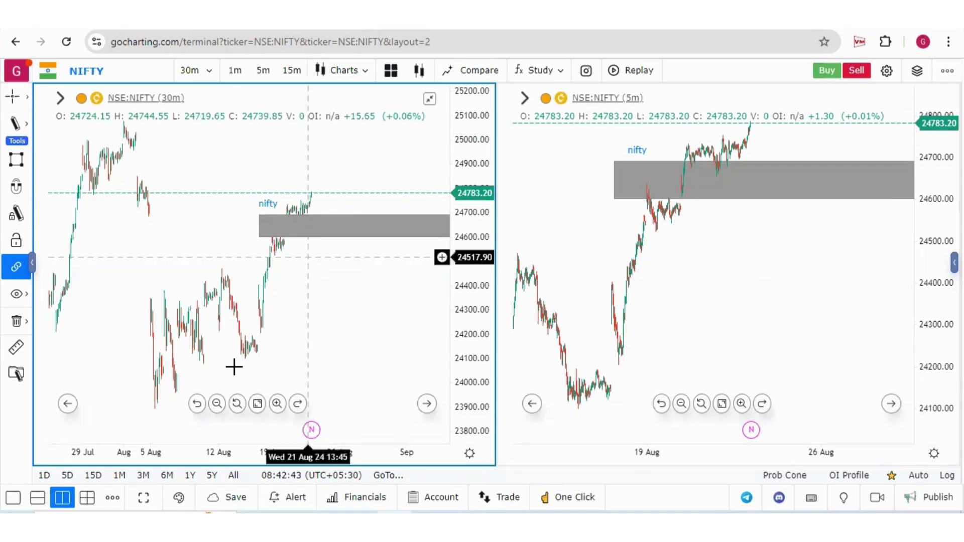
- Confirm SYNC Drawings is ticked in More Layouts, then bring up the save menu
left_click(112, 497)
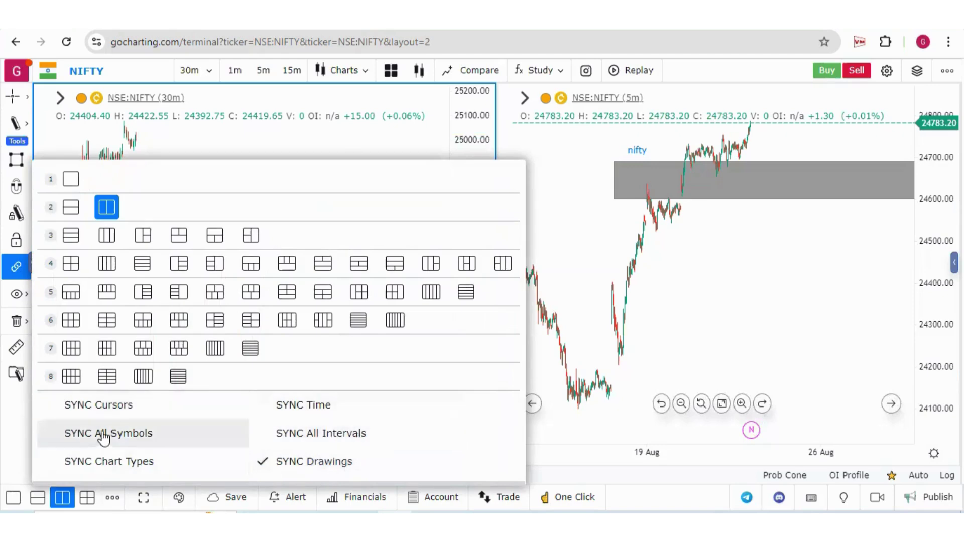
left_click(714, 321)
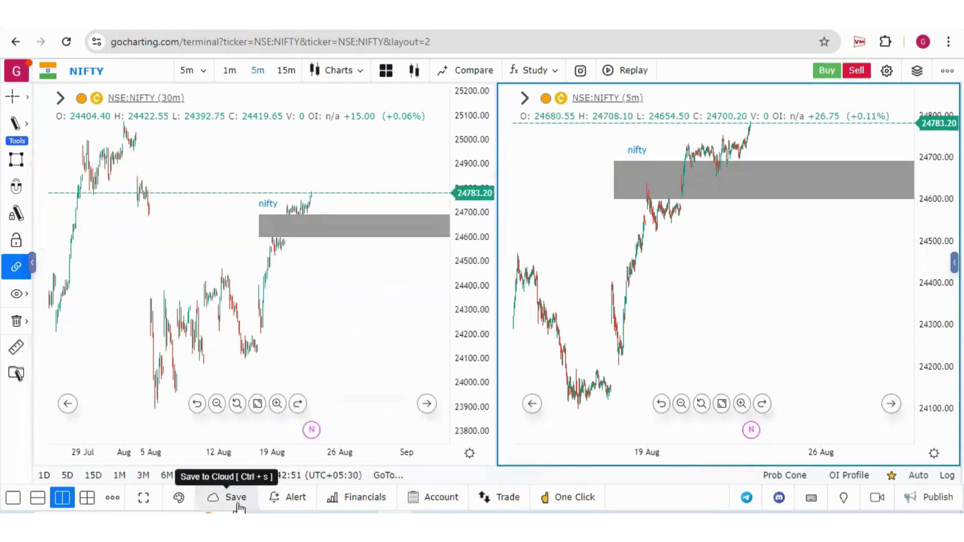
left_click(235, 500)
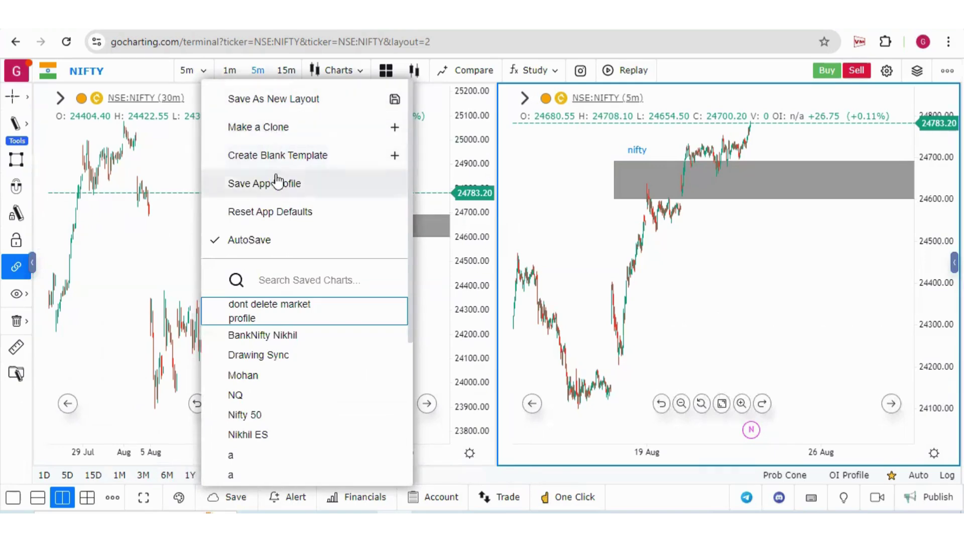
- Clone the current setup into a new layout named 'trading'
left_click(103, 345)
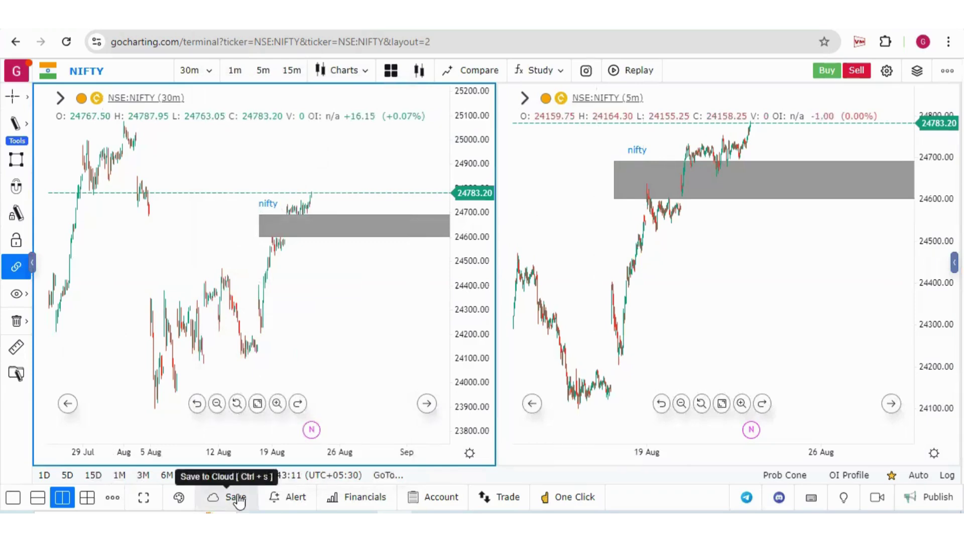
mouse_move(232, 497)
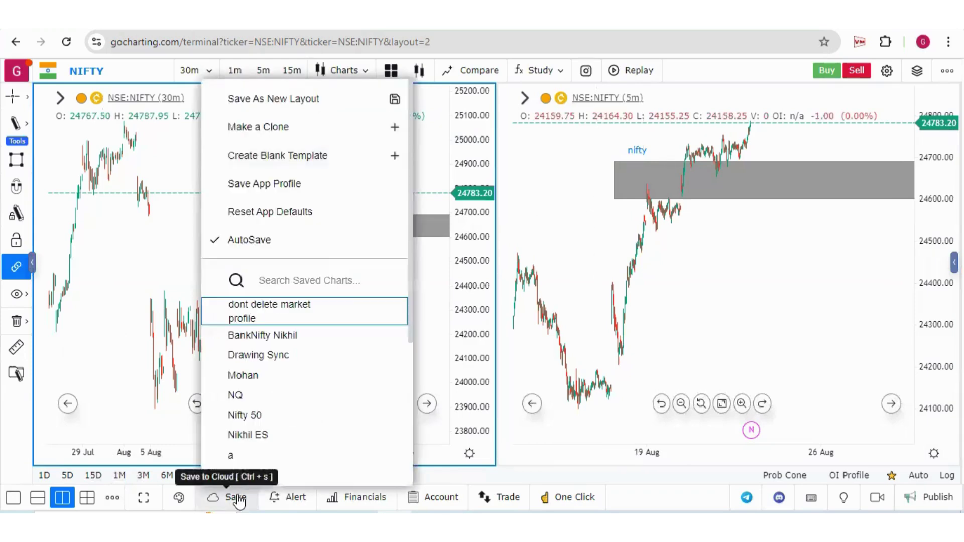
left_click(277, 129)
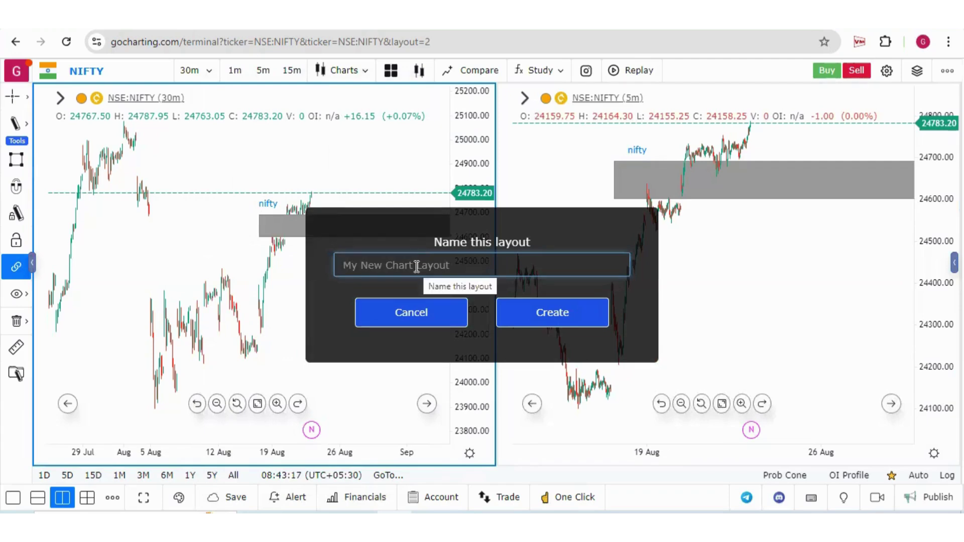
type("trading")
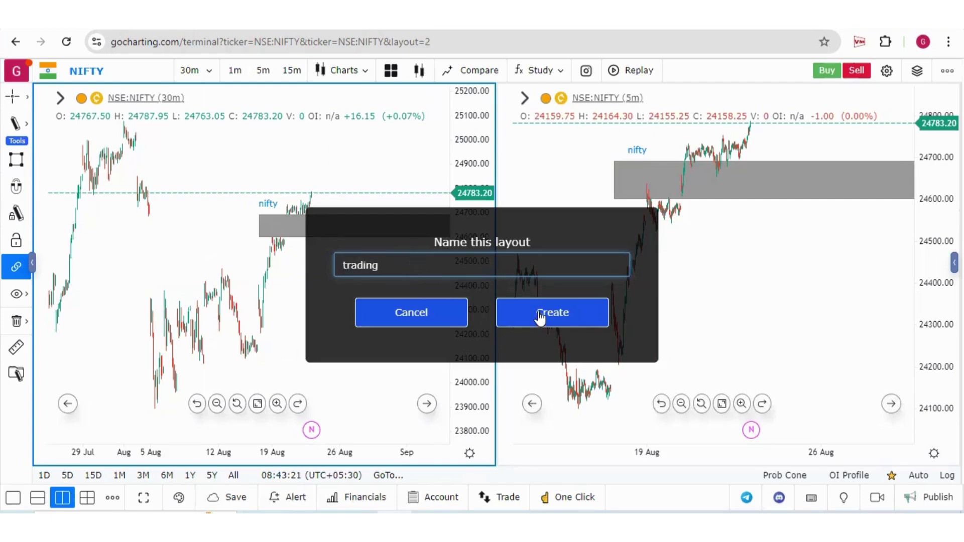
left_click(540, 315)
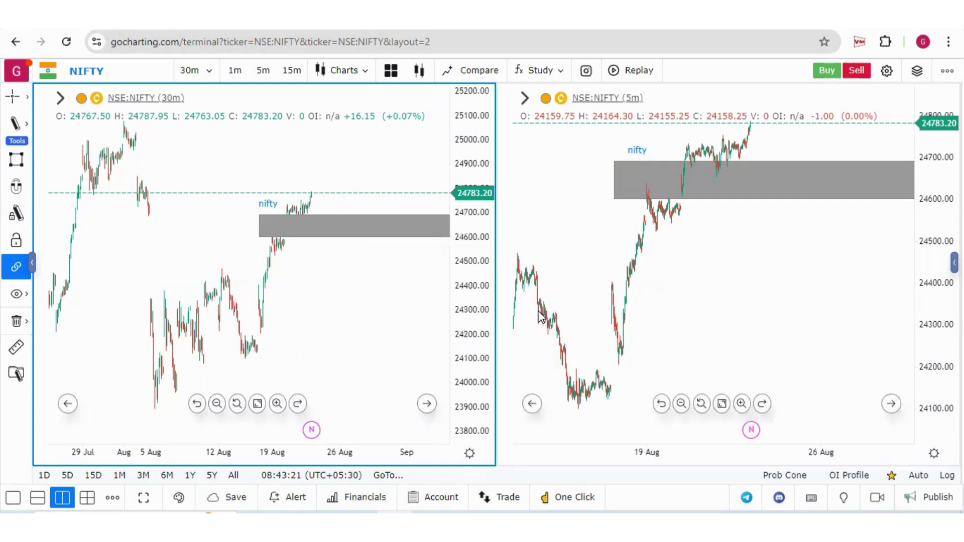
- Save the trading layout and the app profile, and review the saved layouts list
left_click(235, 499)
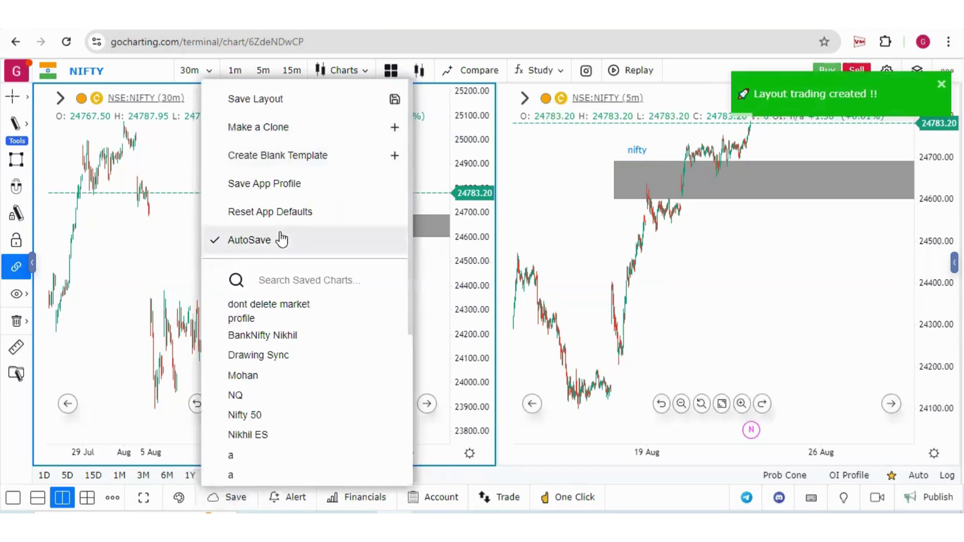
left_click(243, 103)
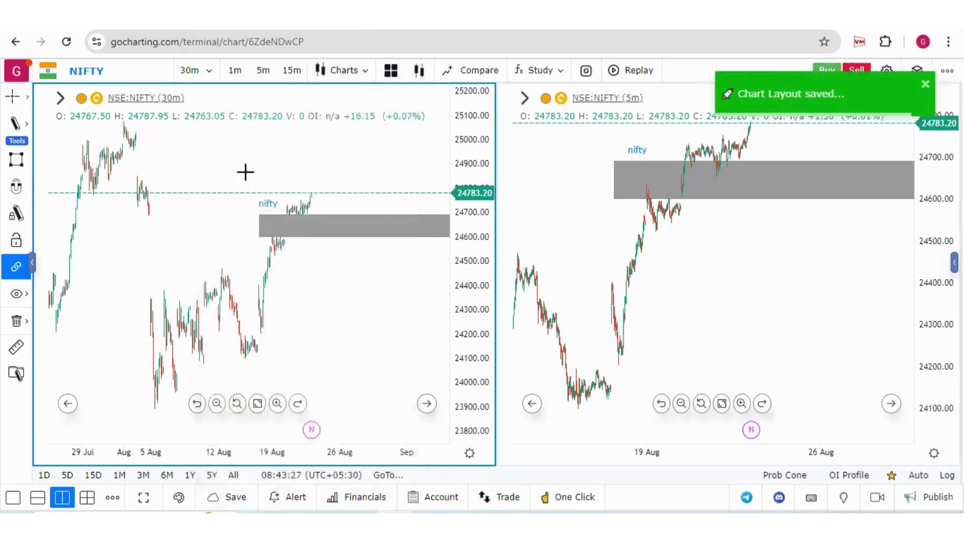
left_click(235, 498)
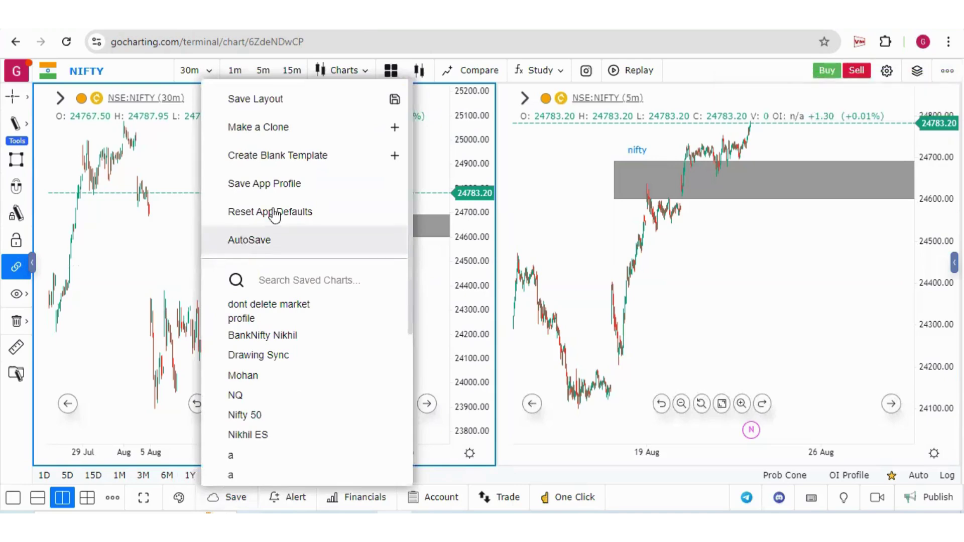
left_click(252, 196)
left_click(236, 500)
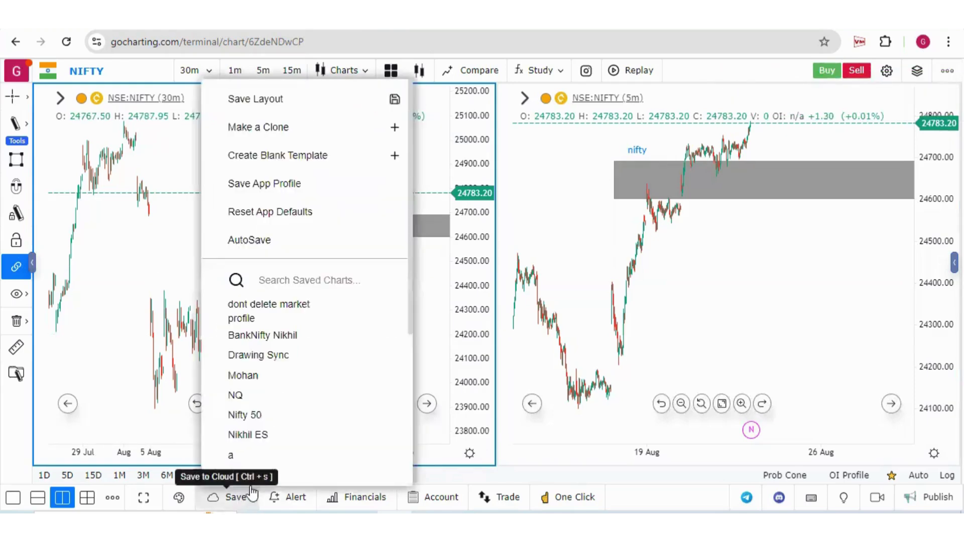
left_click_drag(412, 333, 408, 480)
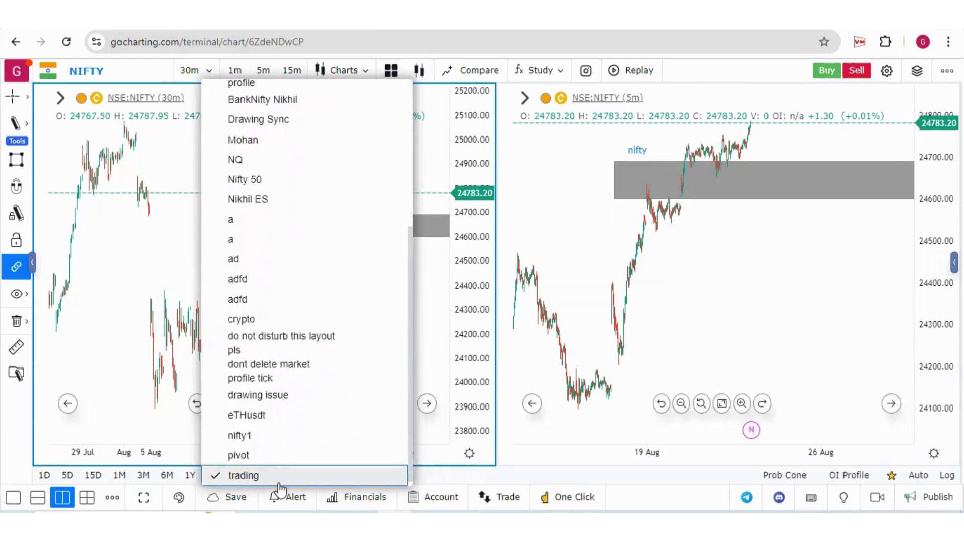
left_click(151, 213)
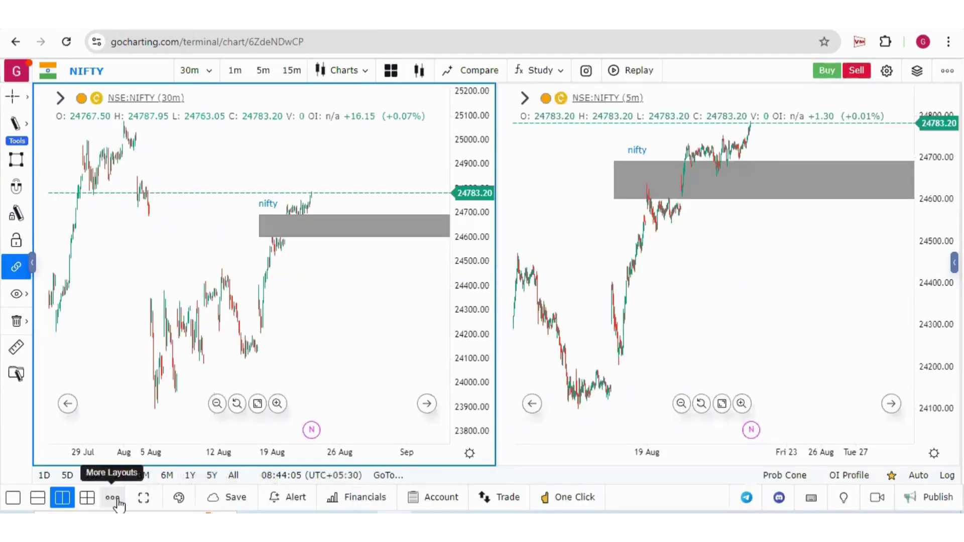
- Draw a second zone, roughly 24265–24445, on the 30m chart, mirrored on the 5m chart
left_click(114, 499)
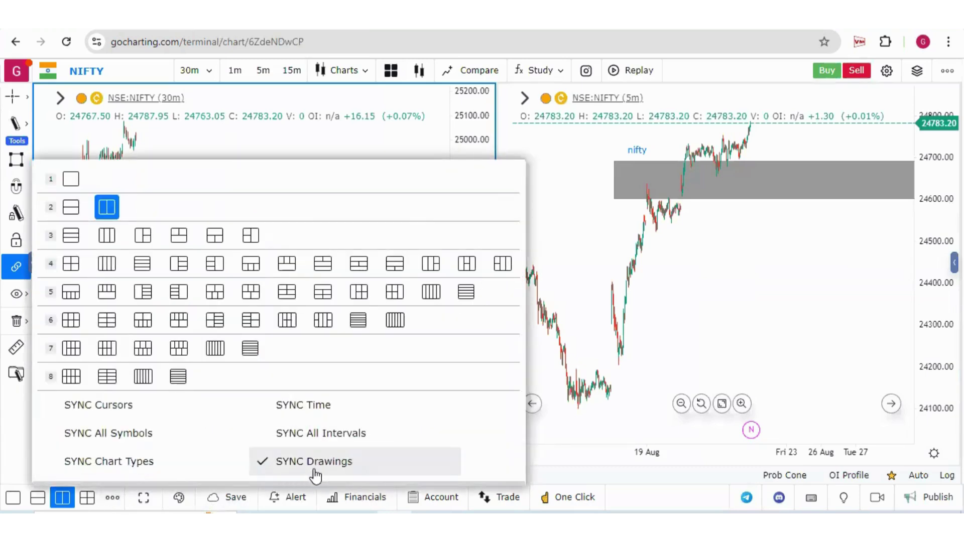
left_click(689, 310)
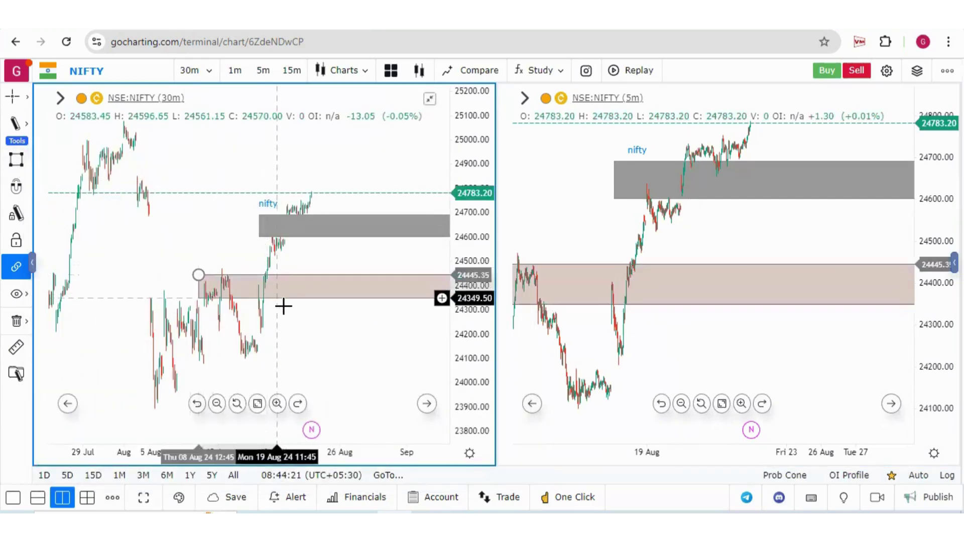
left_click_drag(282, 306, 302, 318)
left_click(367, 372)
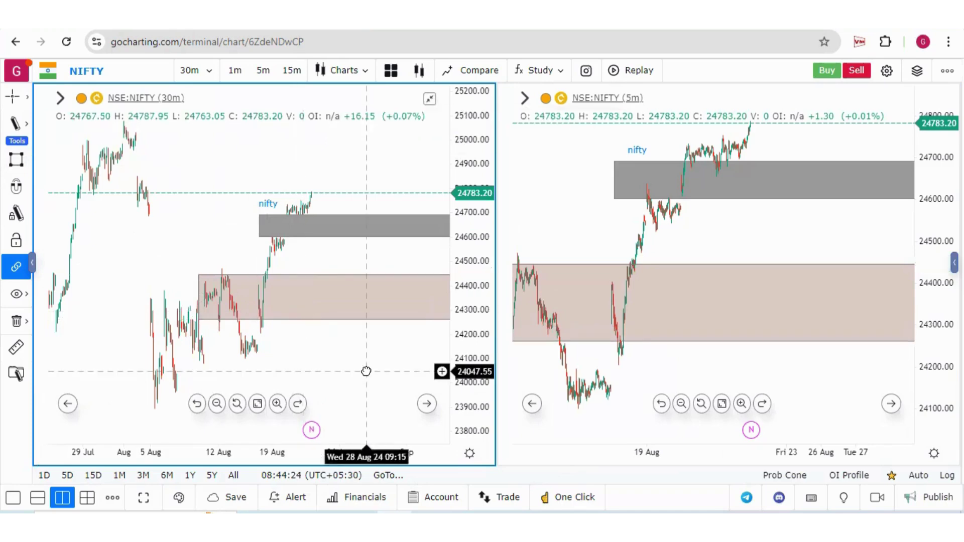